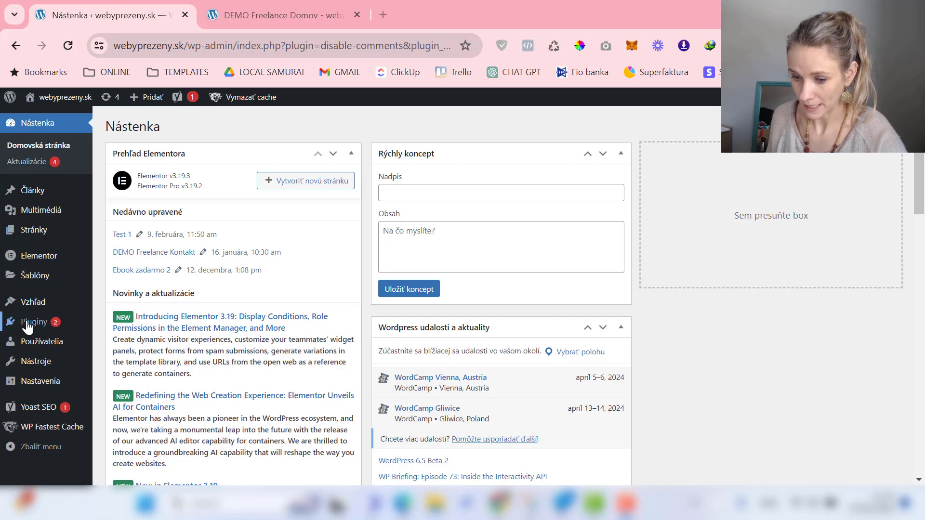
- Search the plugins available for installation for "duplicate post"
left_click(38, 322)
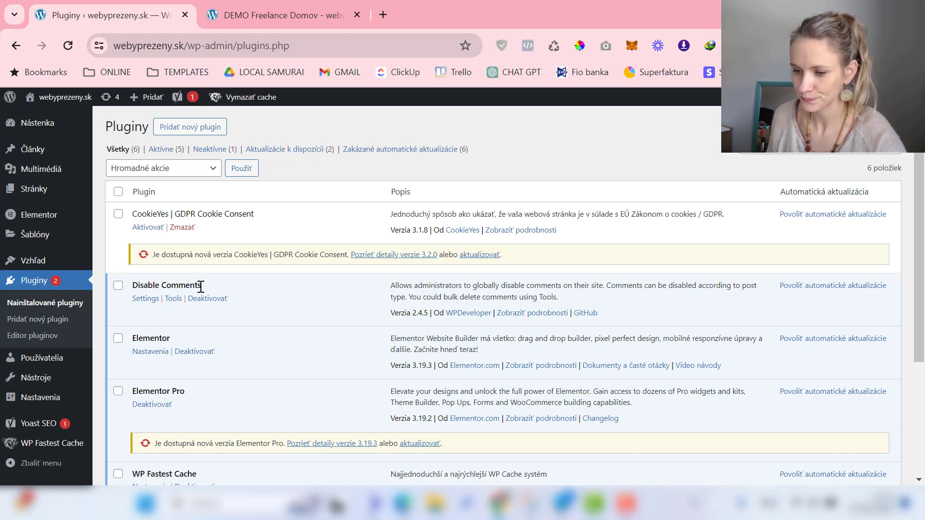
left_click(206, 127)
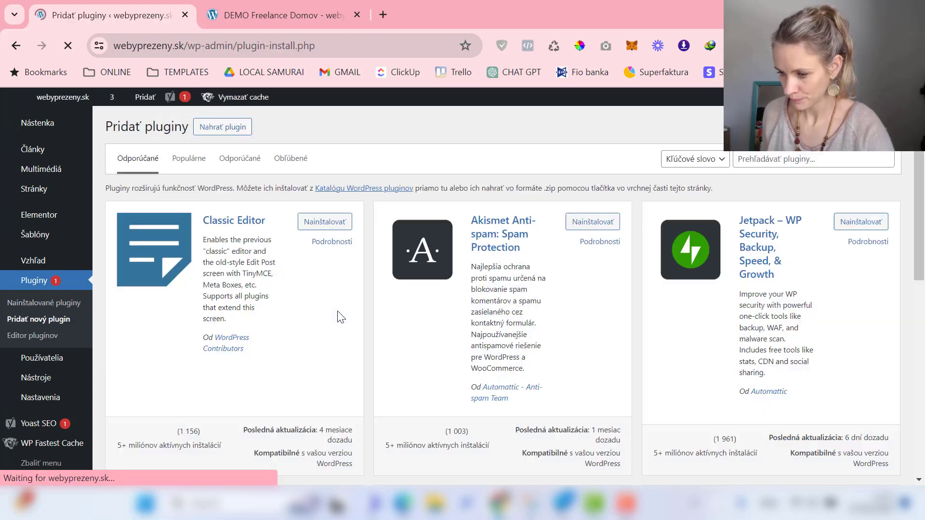
left_click(774, 159)
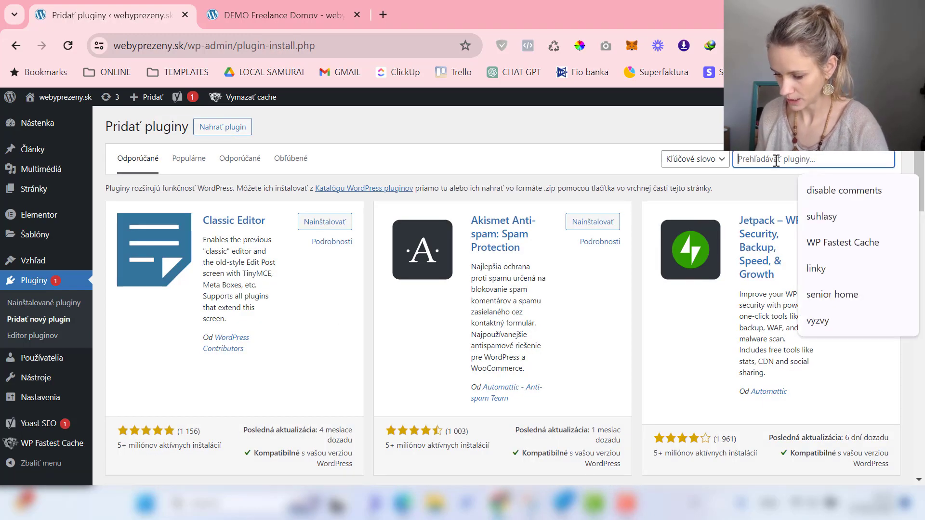
type("duplicate post")
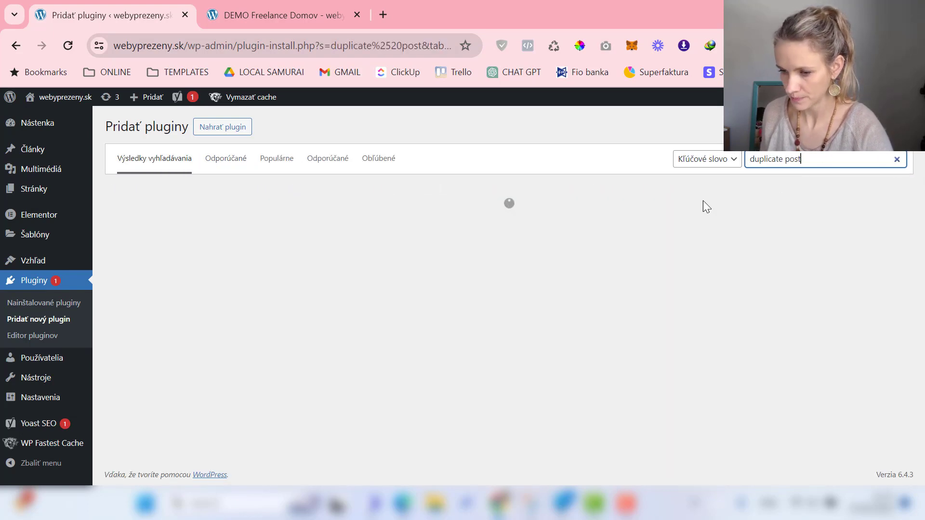
- Install and activate the Duplicate Post plugin by Inisev, skipping its alerts and diagnostic tracking opt-in
scroll(440, 248, "down", 5)
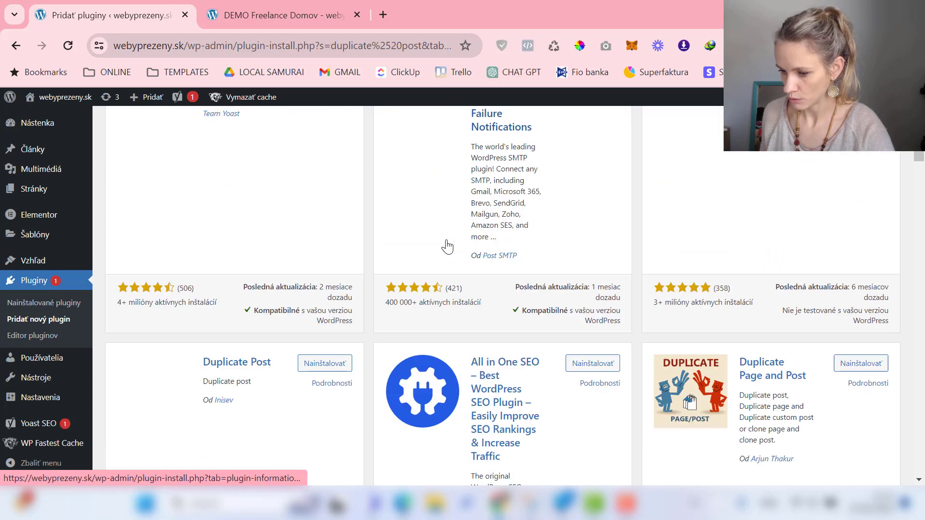
scroll(447, 247, "down", 3)
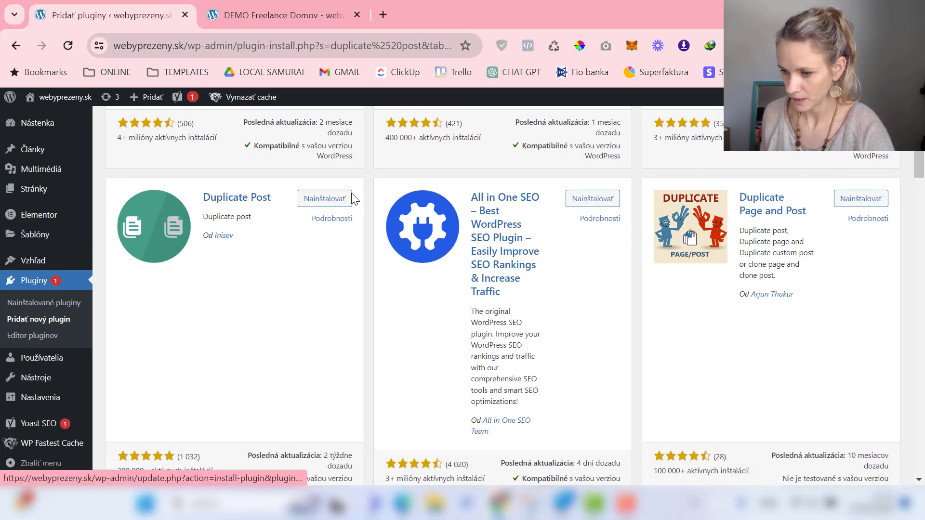
left_click(337, 199)
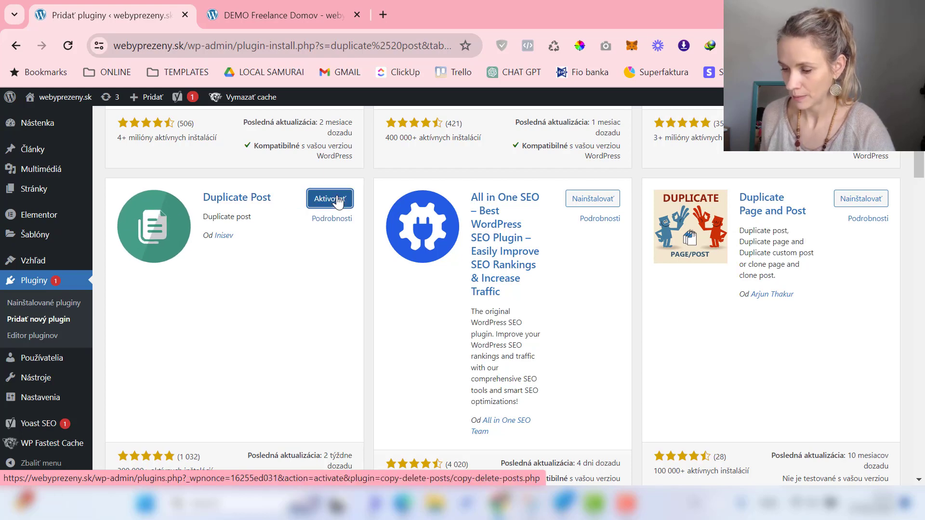
left_click(337, 200)
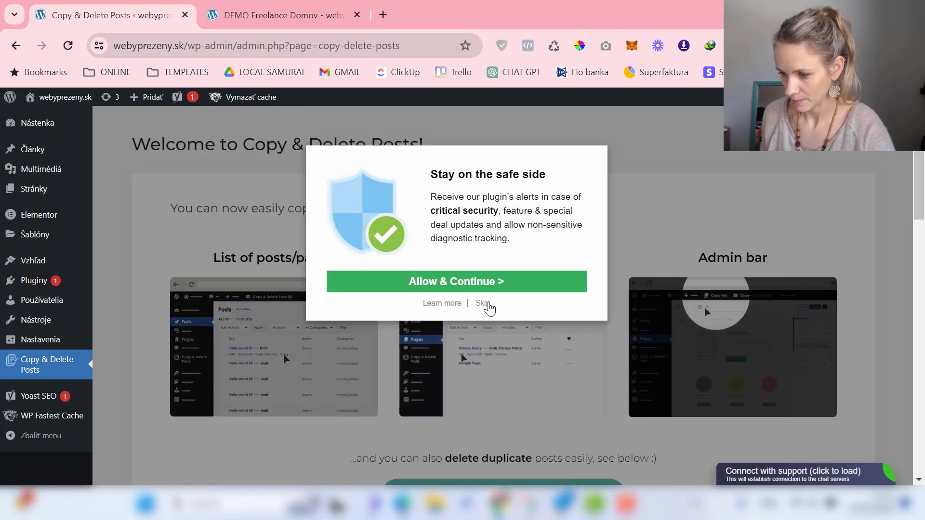
left_click(482, 304)
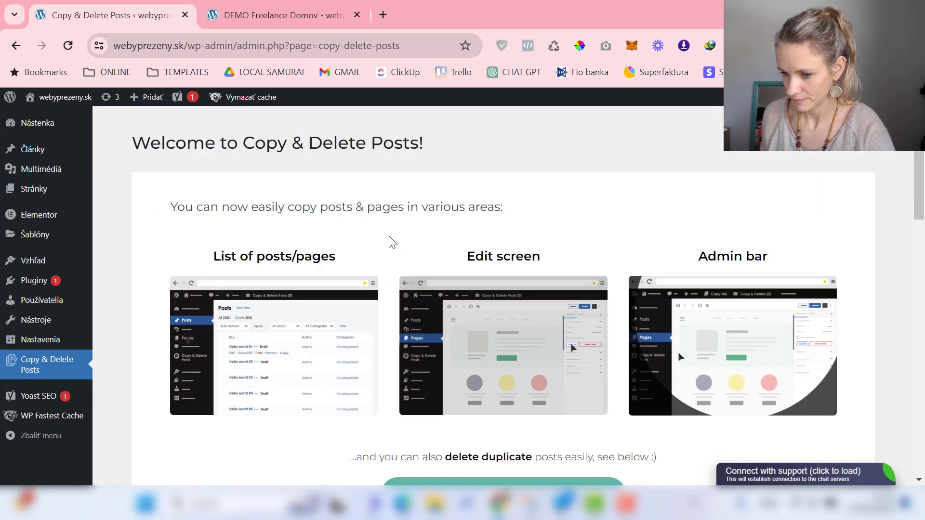
- Open the list of all pages and bring up the copy options for the DEMO Freelance Domov page
scroll(388, 237, "down", 8)
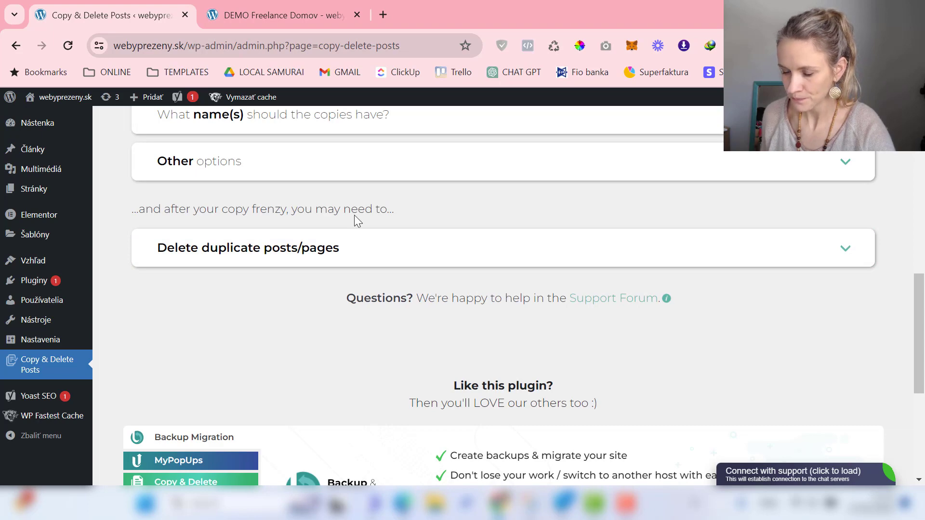
scroll(355, 215, "up", 10)
left_click(34, 189)
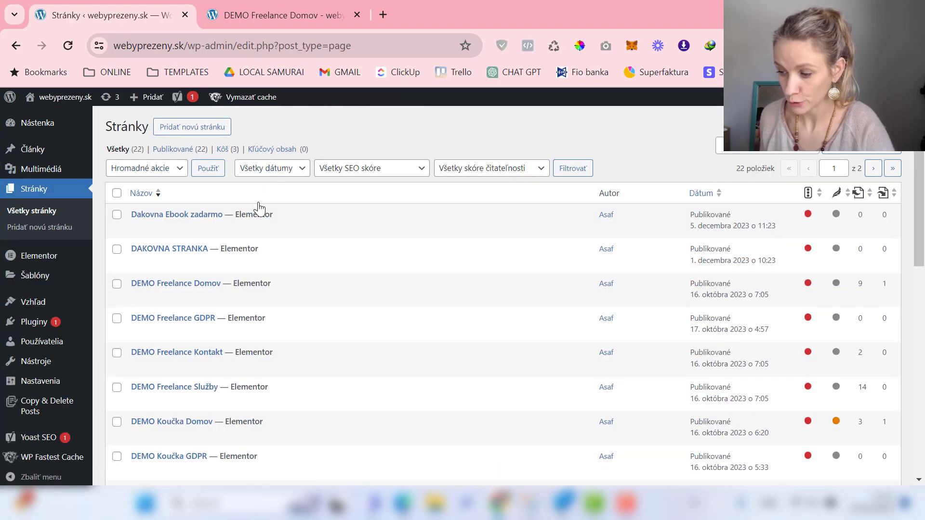
scroll(265, 209, "down", 2)
left_click(275, 218)
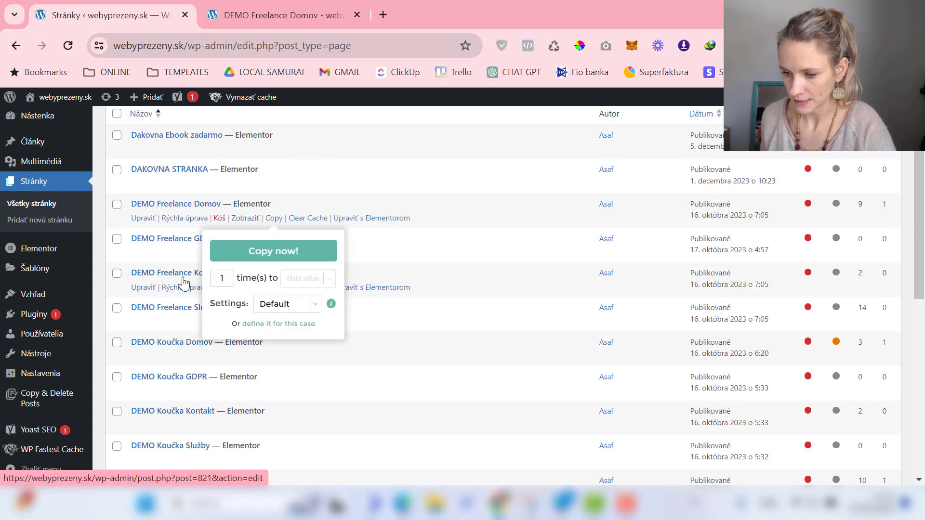
- Look over the live DEMO Freelance Domov page that serves as the source for the copy
left_click(280, 14)
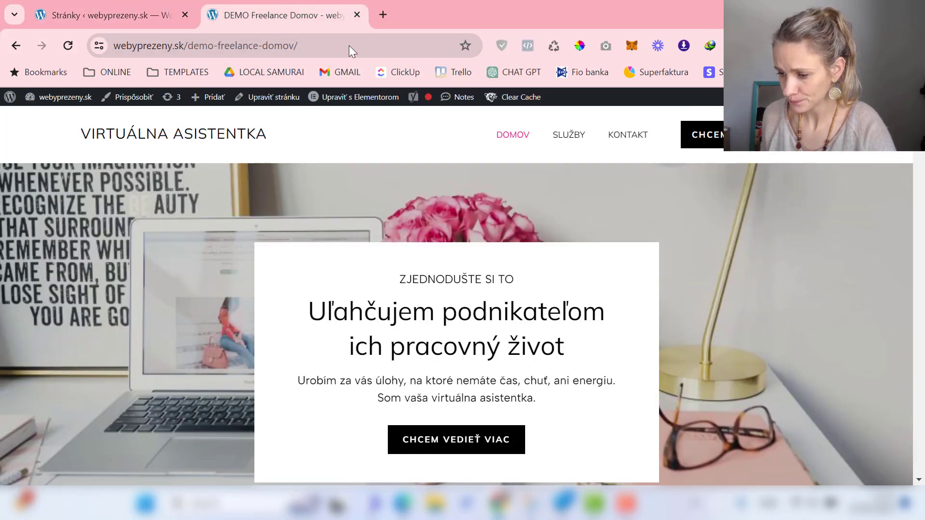
scroll(378, 225, "down", 1)
scroll(377, 215, "up", 1)
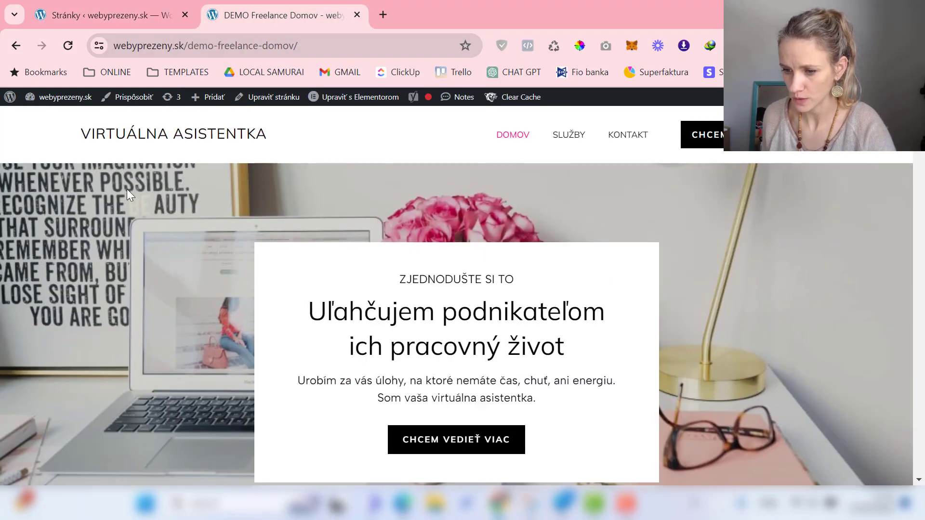
scroll(442, 249, "down", 4)
scroll(271, 170, "up", 4)
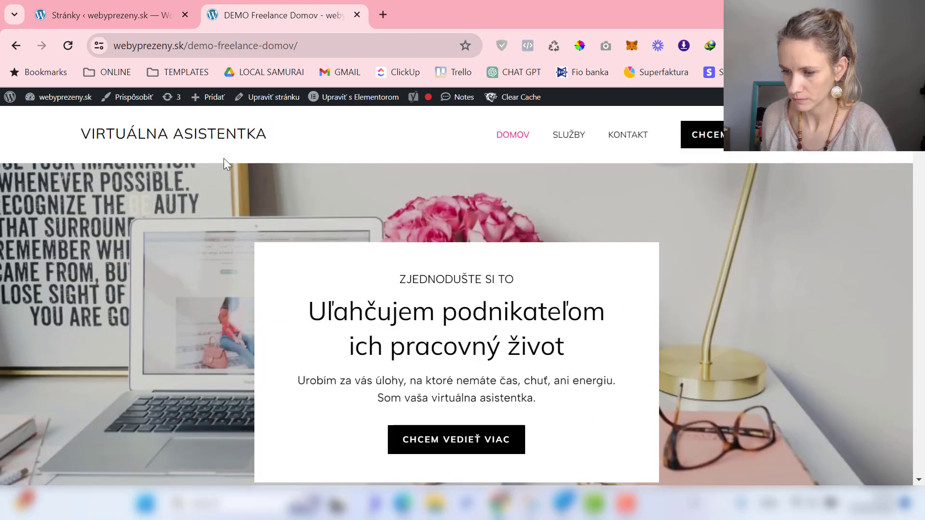
- Make one copy of the DEMO Freelance Domov page with the Default settings and dismiss the plugin's log-sharing dialog
left_click(120, 17)
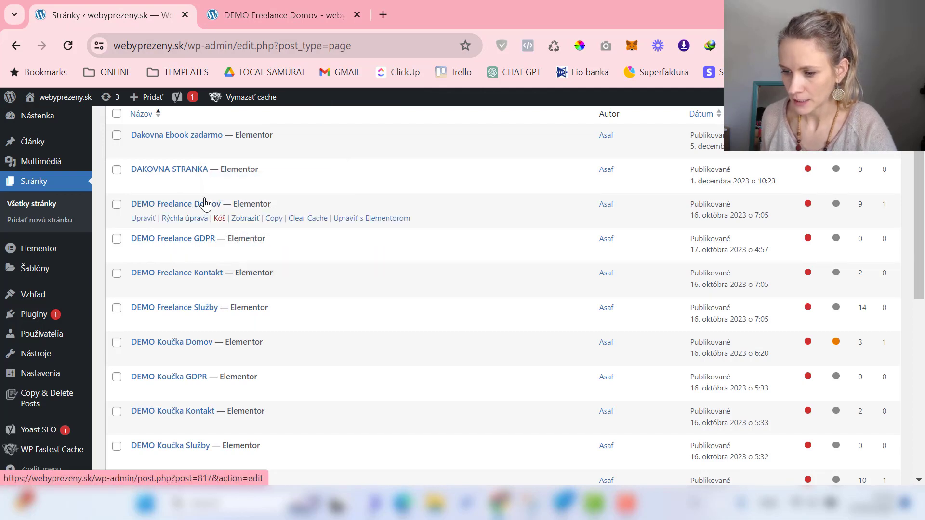
mouse_move(274, 223)
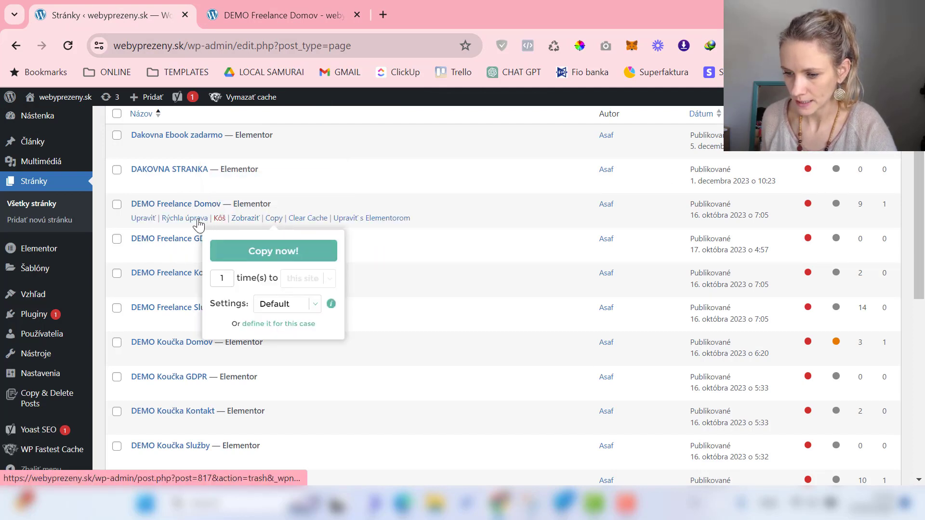
left_click(274, 219)
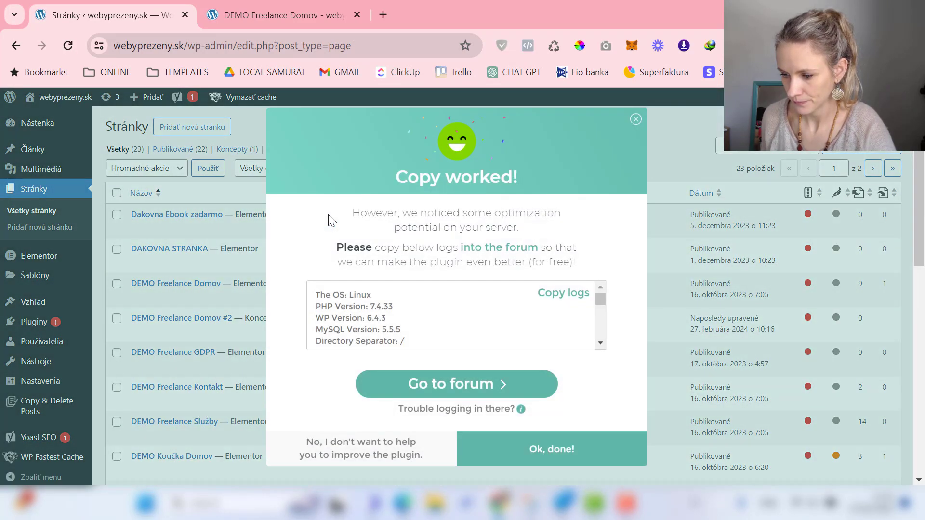
left_click(546, 457)
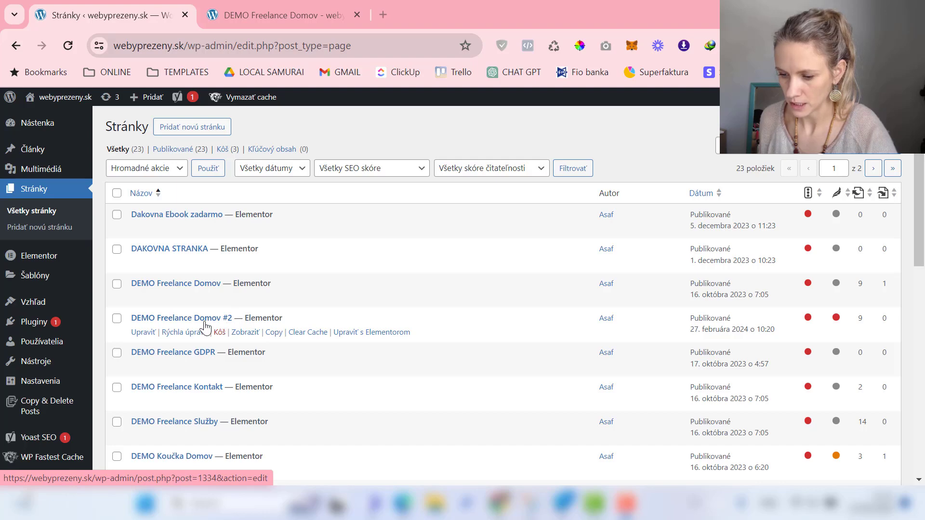
- Open the copied page DEMO Freelance Domov #2 for editing and change its title to "DEMO Test"
left_click(189, 320)
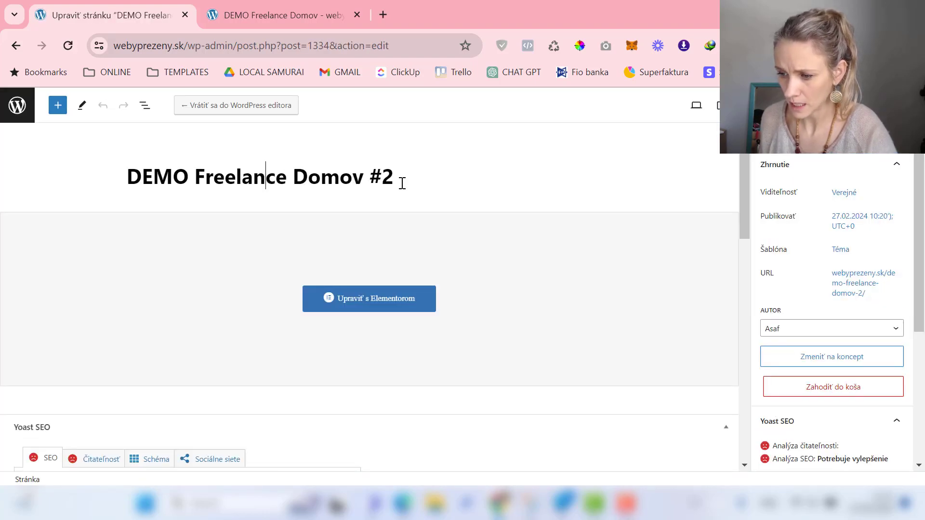
left_click_drag(400, 182, 429, 229)
left_click(121, 196)
key("BackSpace")
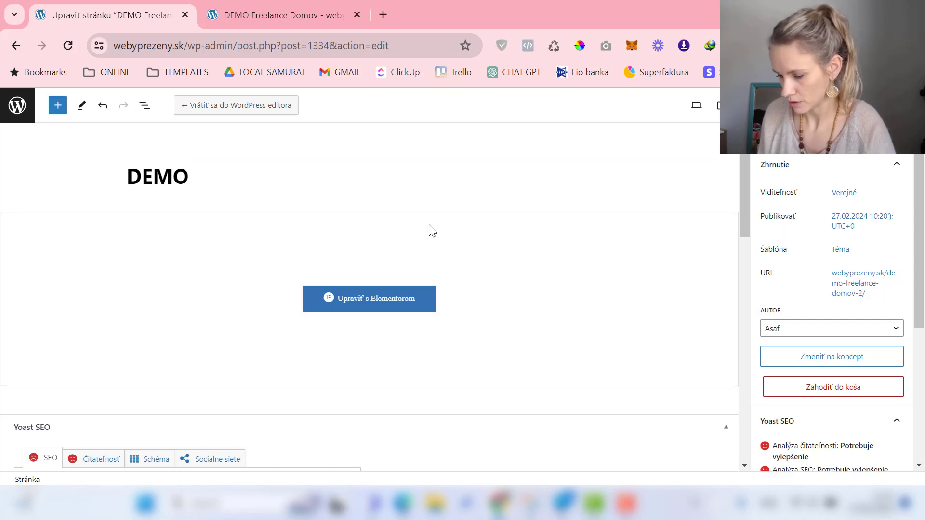
type("Test")
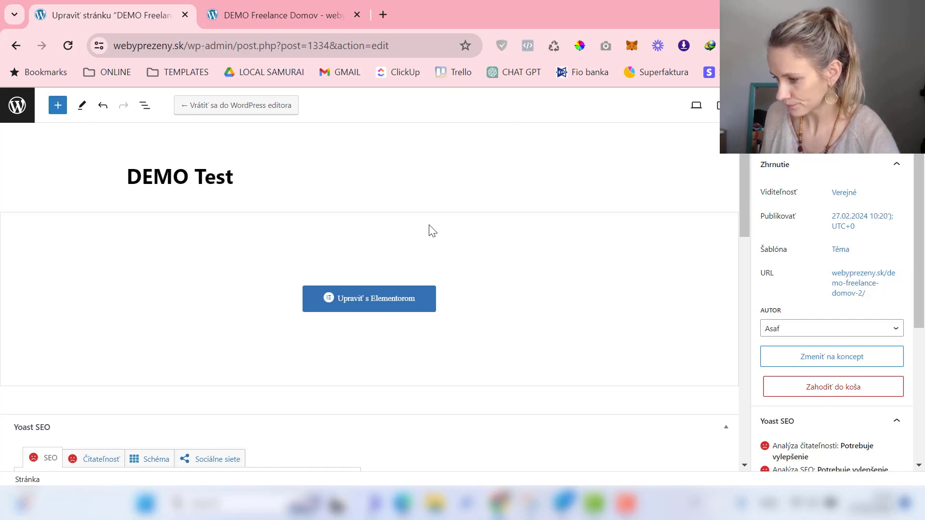
- Set the page's permalink to demo-test
left_click(869, 297)
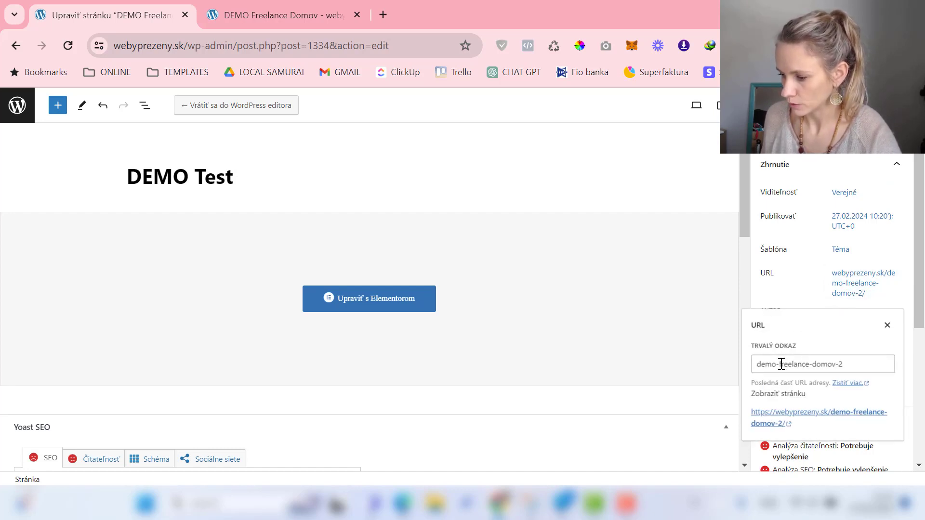
left_click_drag(782, 363, 911, 373)
key("BackSpace")
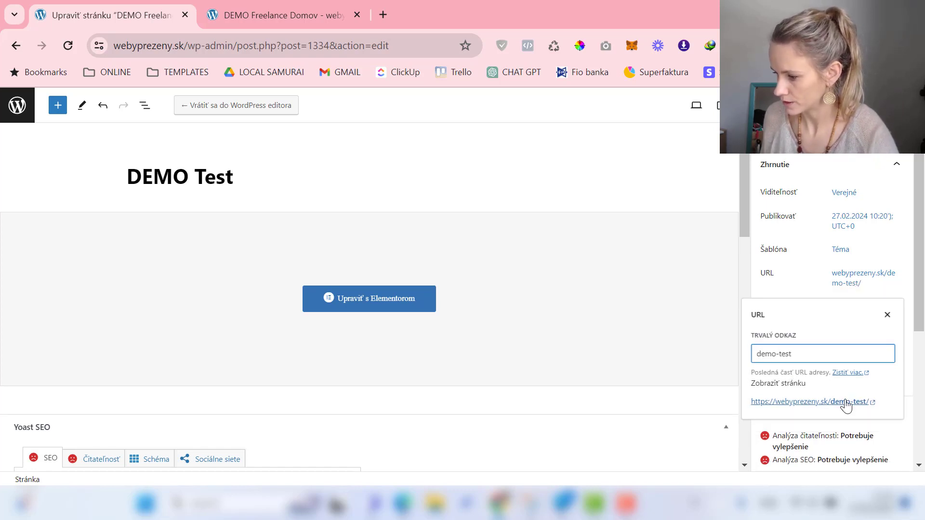
left_click(886, 316)
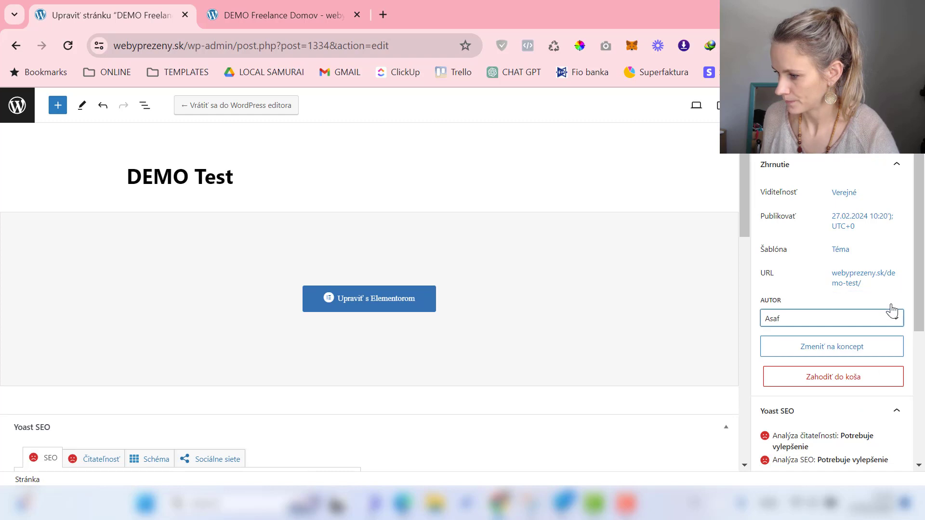
- Open the DEMO Test page in the Elementor editor and set its page layout to Elementor Canvas
left_click(409, 304)
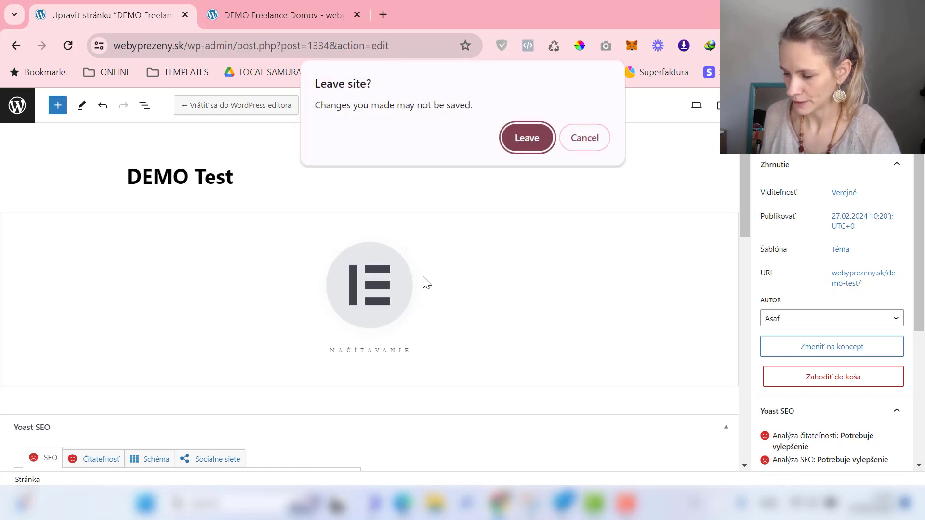
key("Return")
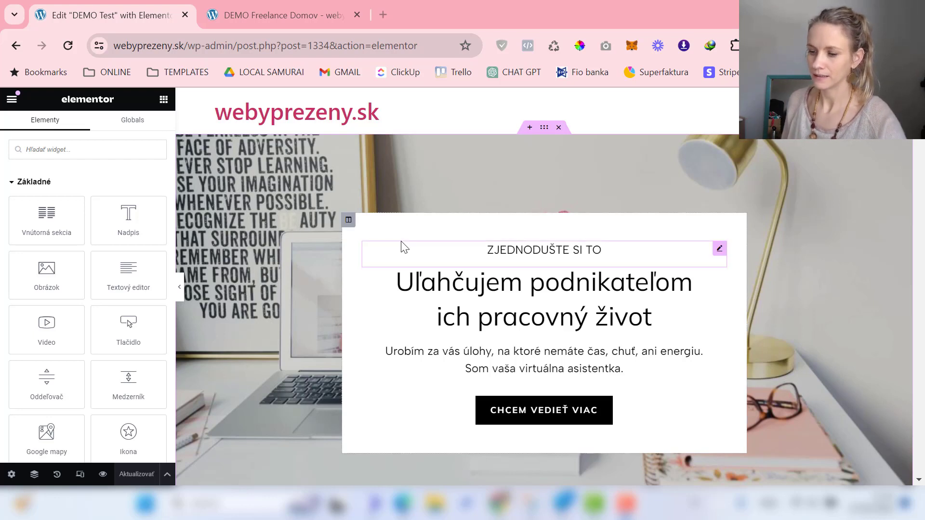
scroll(409, 220, "down", 1)
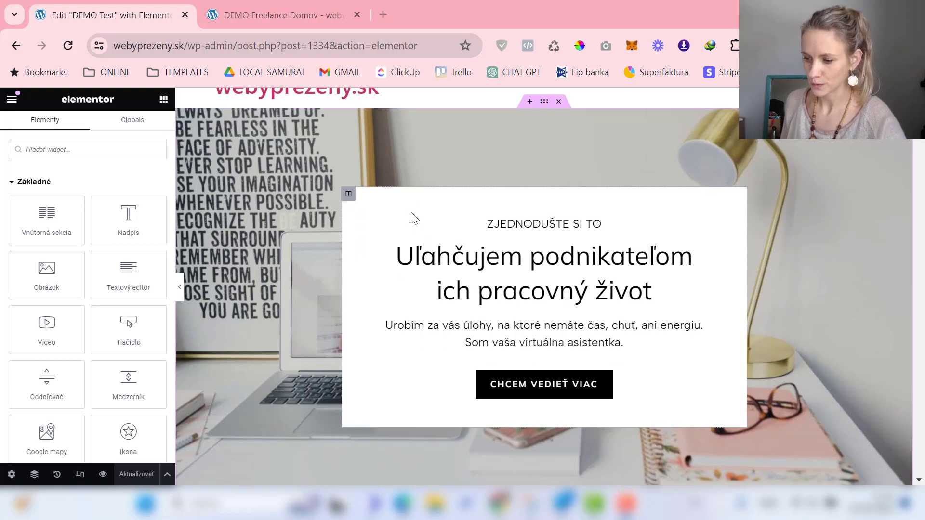
left_click(12, 475)
scroll(83, 351, "down", 3)
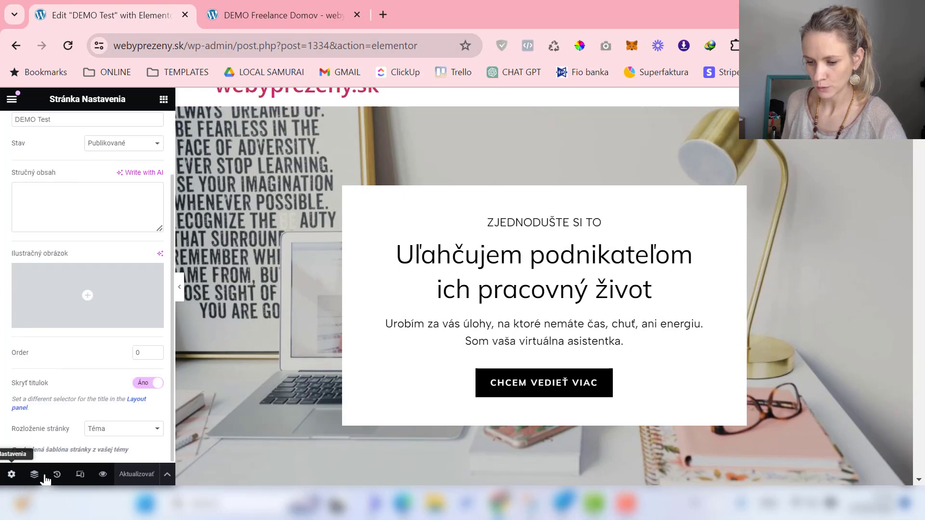
left_click(128, 431)
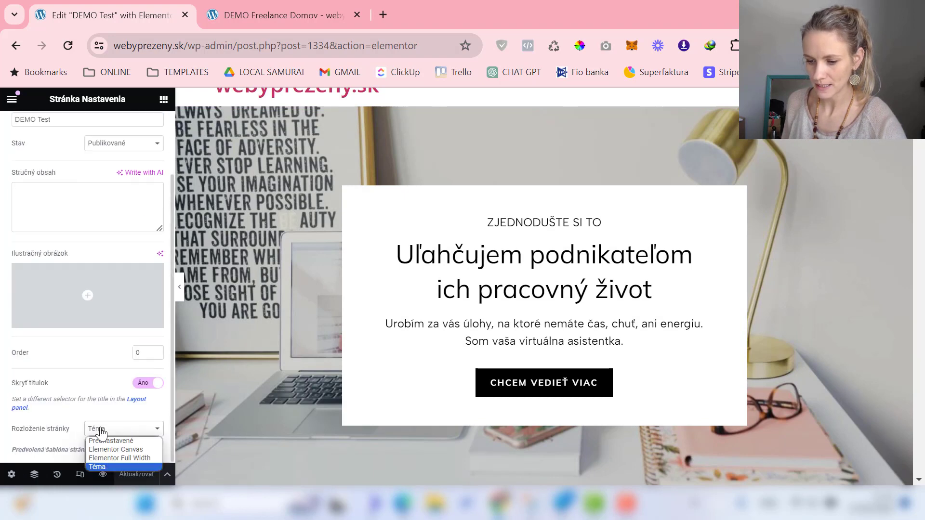
left_click(130, 450)
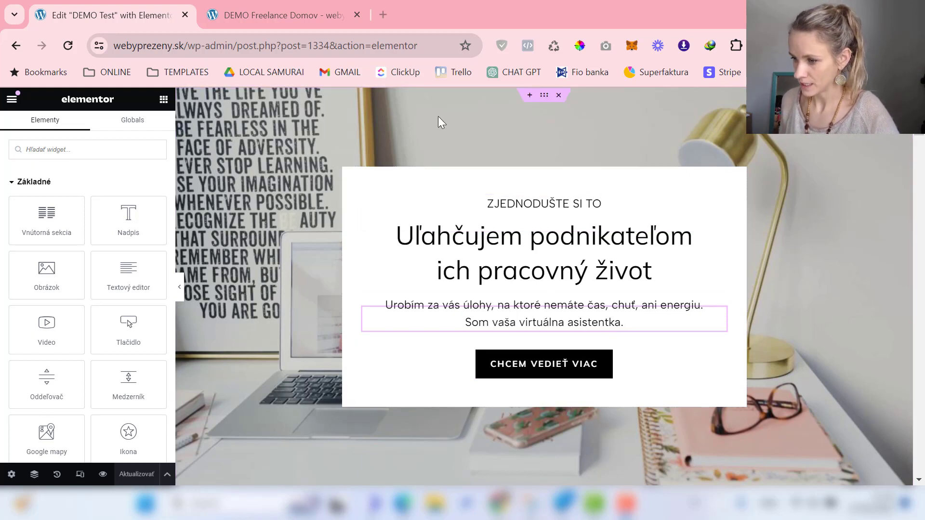
- Delete the opening hero section and the free ebook sign-up section from the page
right_click(383, 105)
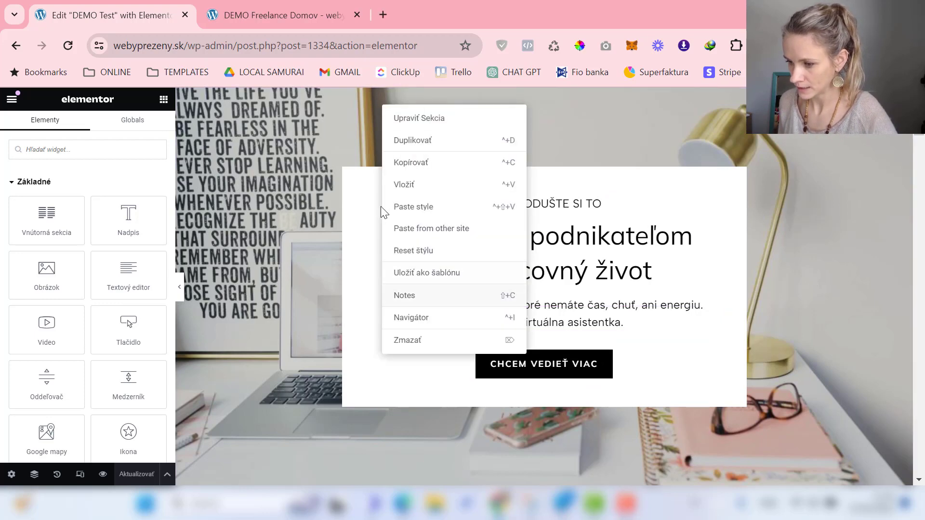
left_click(413, 342)
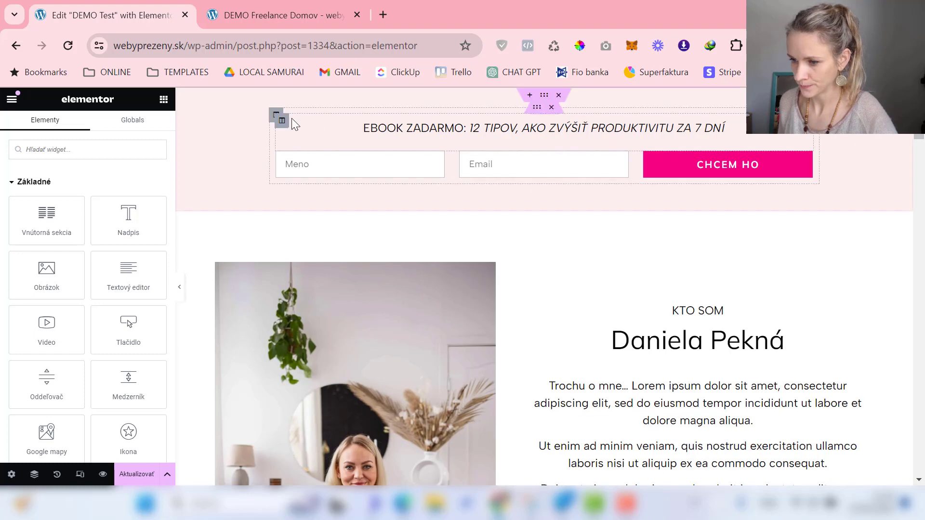
right_click(224, 102)
left_click(246, 340)
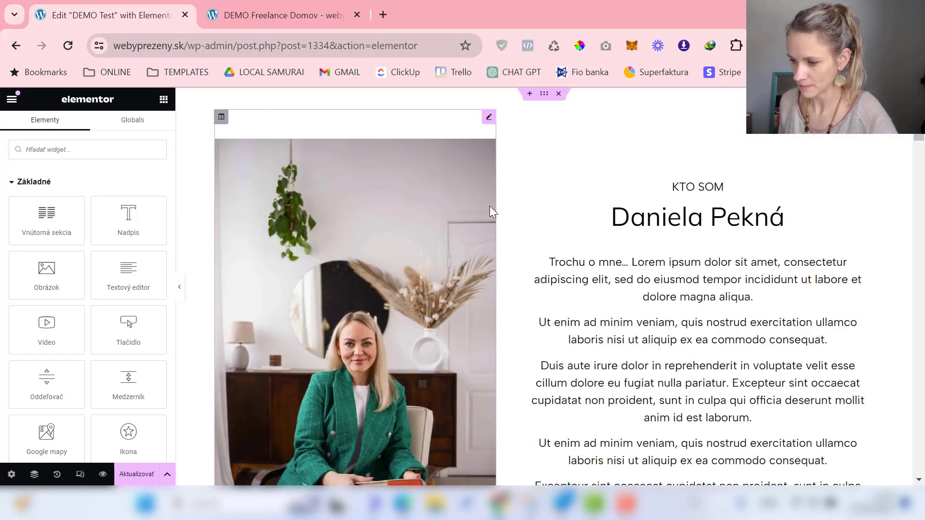
scroll(525, 282, "down", 12)
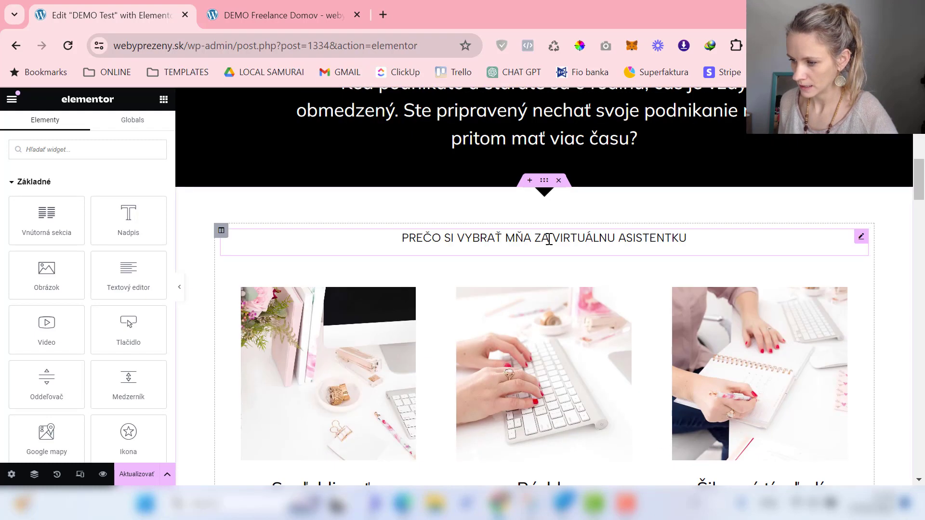
- Delete every section between the about-me section and the final free ebook section, including the virtual assistant benefits, call-to-action, quote and services sections
scroll(559, 245, "up", 4)
left_click(559, 226)
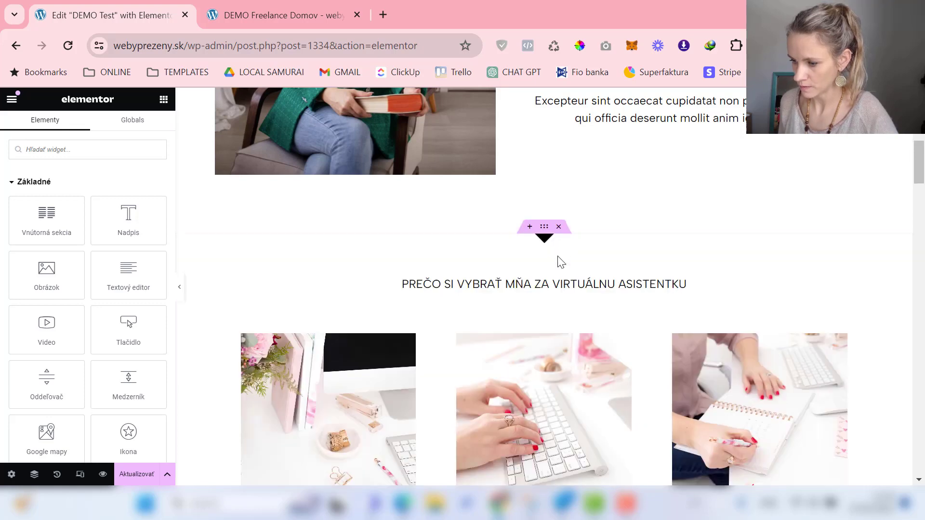
left_click(559, 226)
left_click(559, 226)
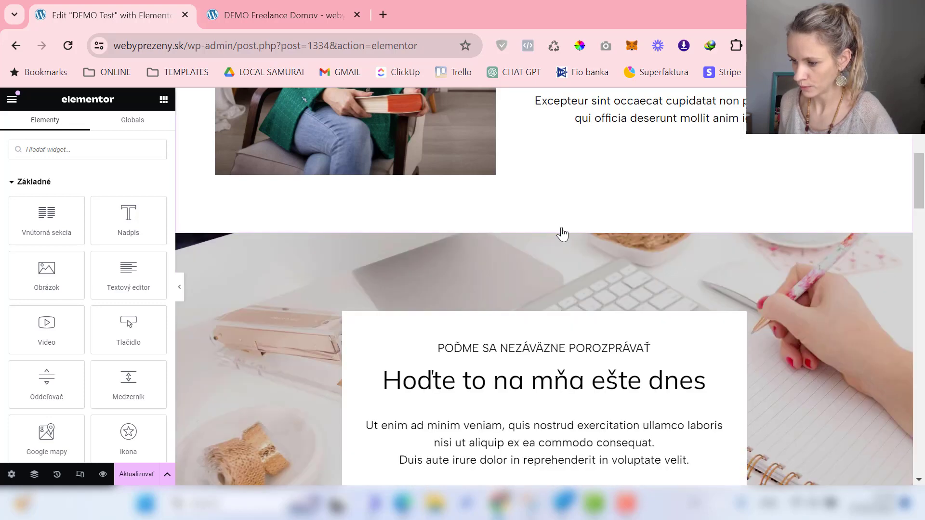
left_click(558, 226)
left_click(559, 227)
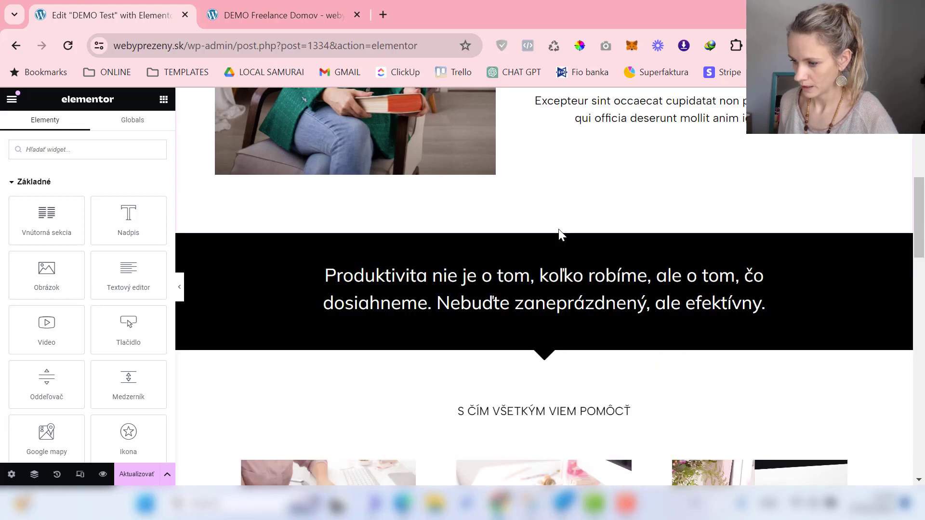
left_click(558, 226)
left_click(558, 228)
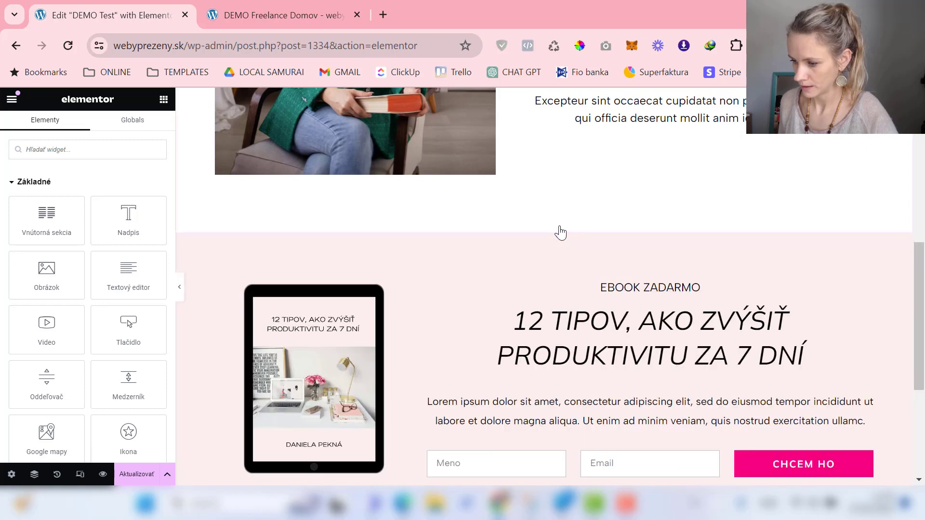
- Move the remaining free ebook section above the about-me section at the start of the page and update the page
scroll(477, 314, "down", 3)
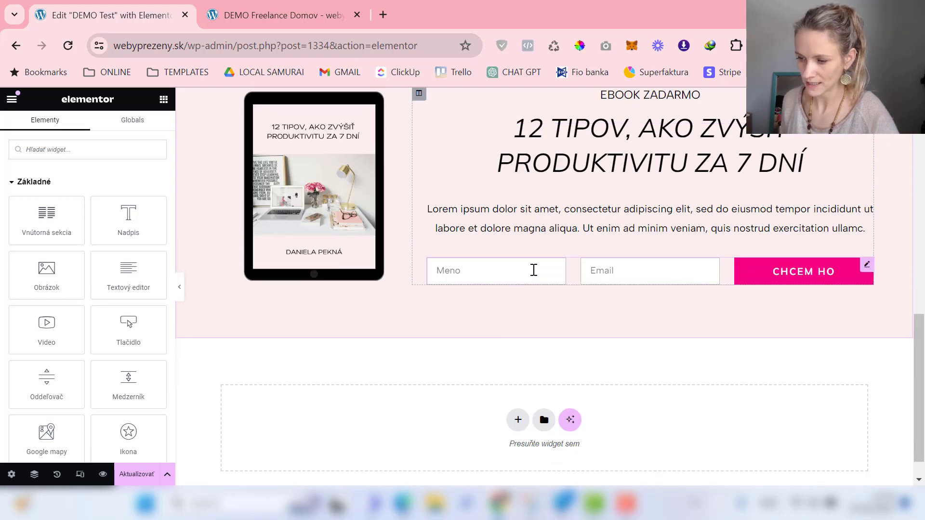
scroll(533, 268, "up", 3)
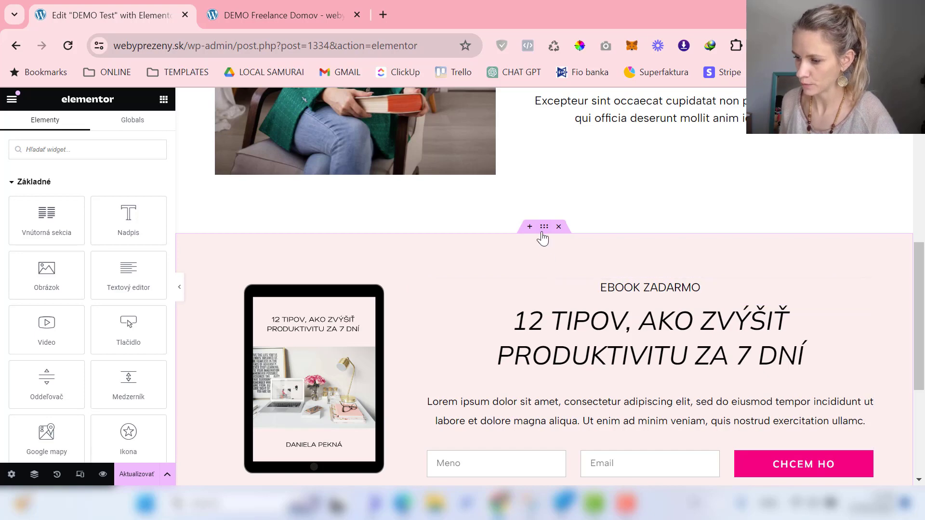
left_click_drag(544, 227, 578, 127)
scroll(677, 236, "down", 6)
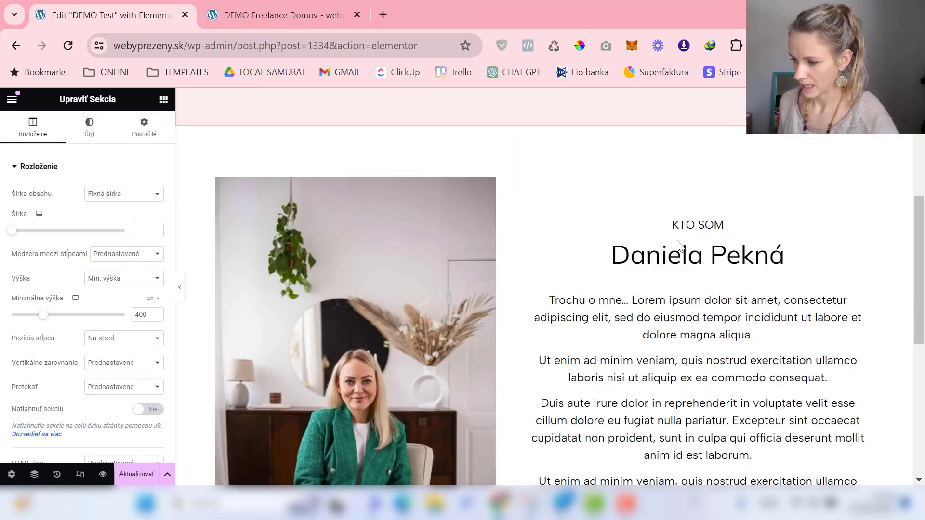
scroll(627, 241, "up", 7)
left_click(137, 474)
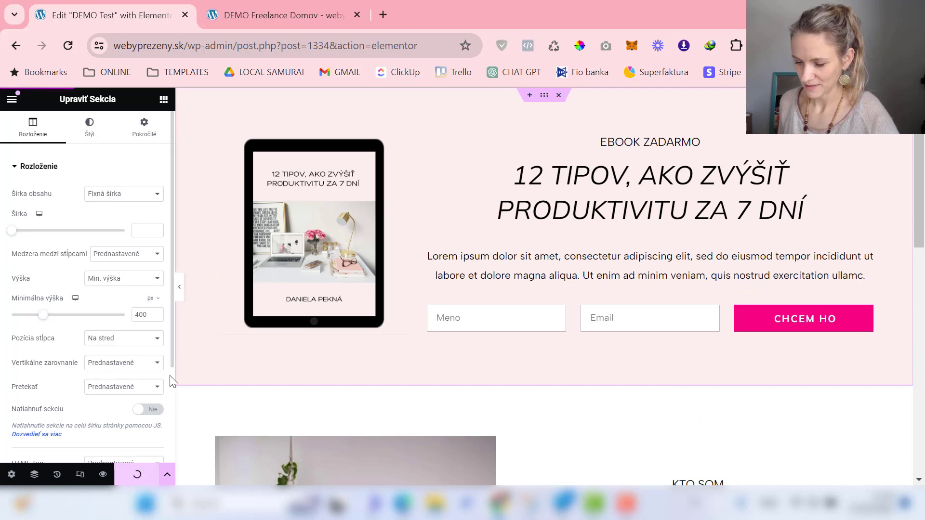
- Review the shortened page's ebook and about-me sections at full width with the editing panel collapsed, and restore the panel
left_click(180, 287)
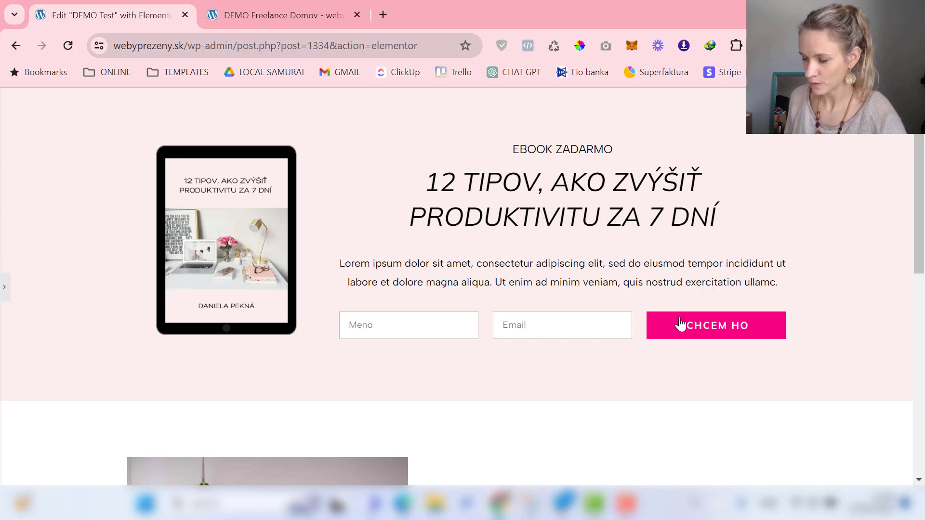
scroll(611, 256, "down", 8)
scroll(506, 267, "down", 1)
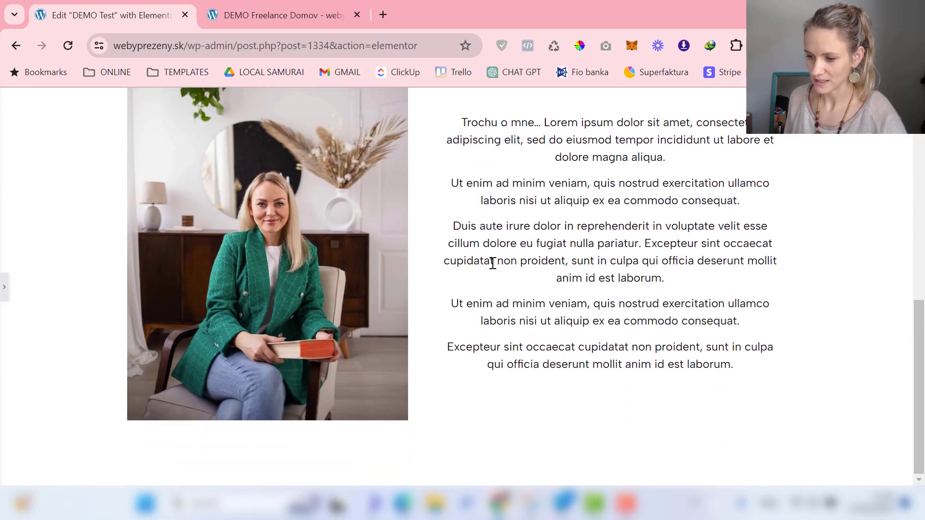
scroll(516, 255, "up", 5)
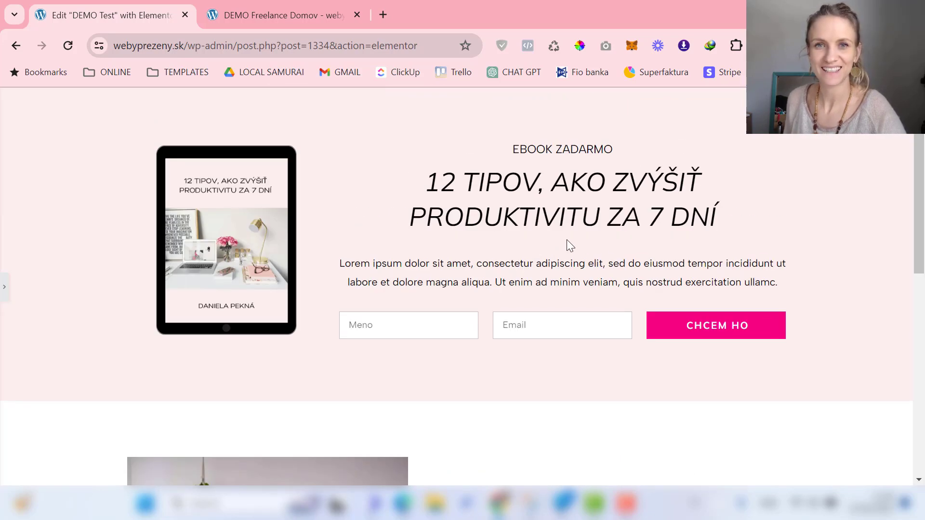
left_click(4, 291)
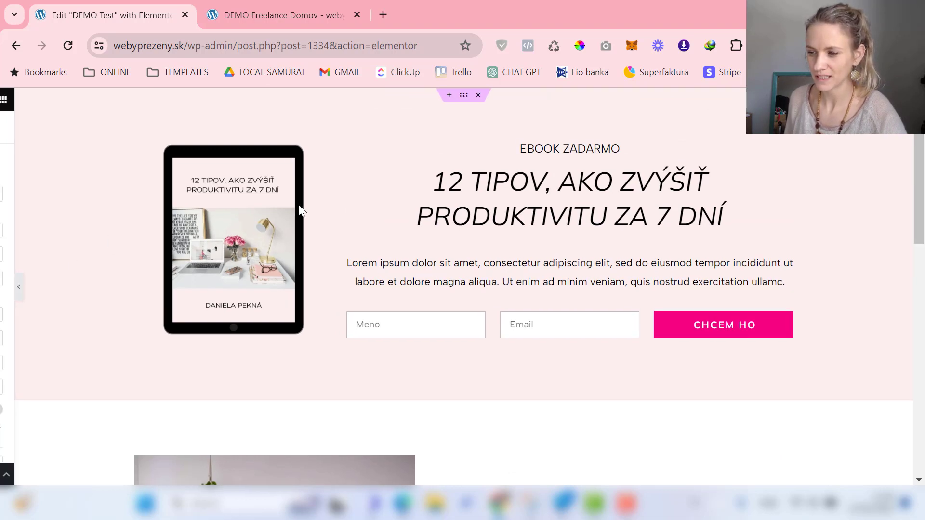